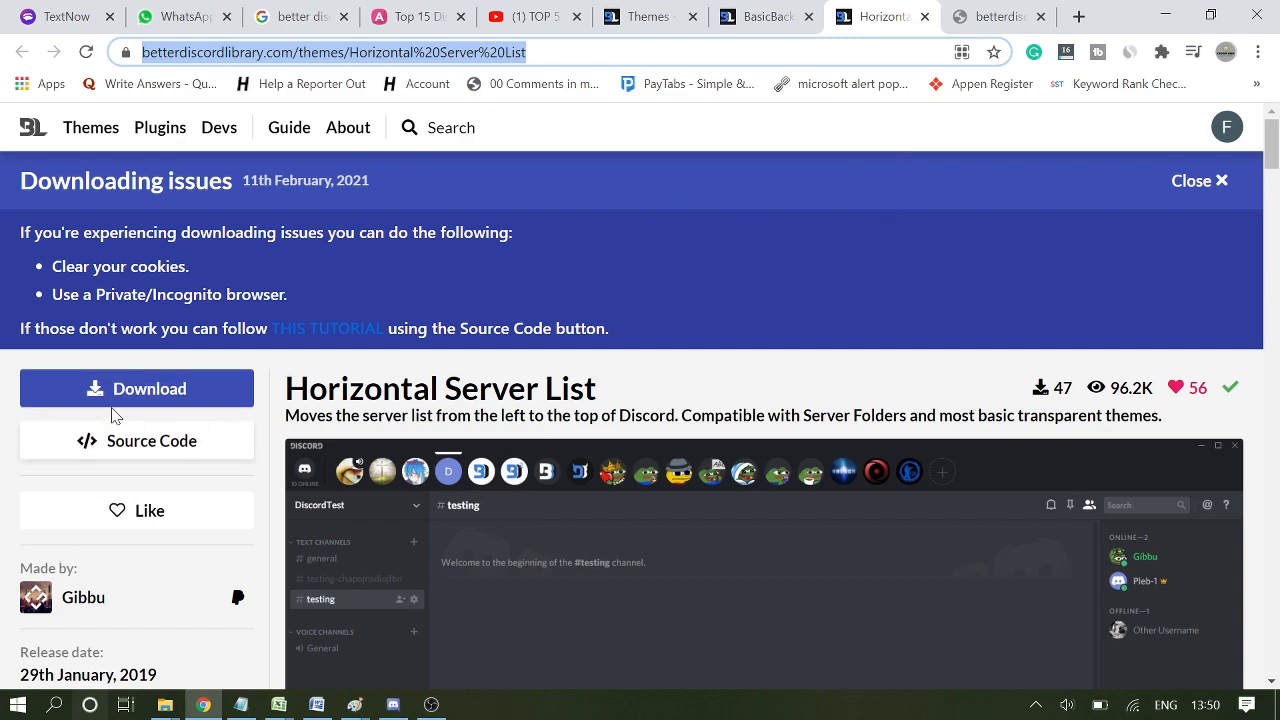
- Start the Horizontal Server List theme download, which fails with a connection error
{"action": "left_click", "coordinate": [160, 388]}
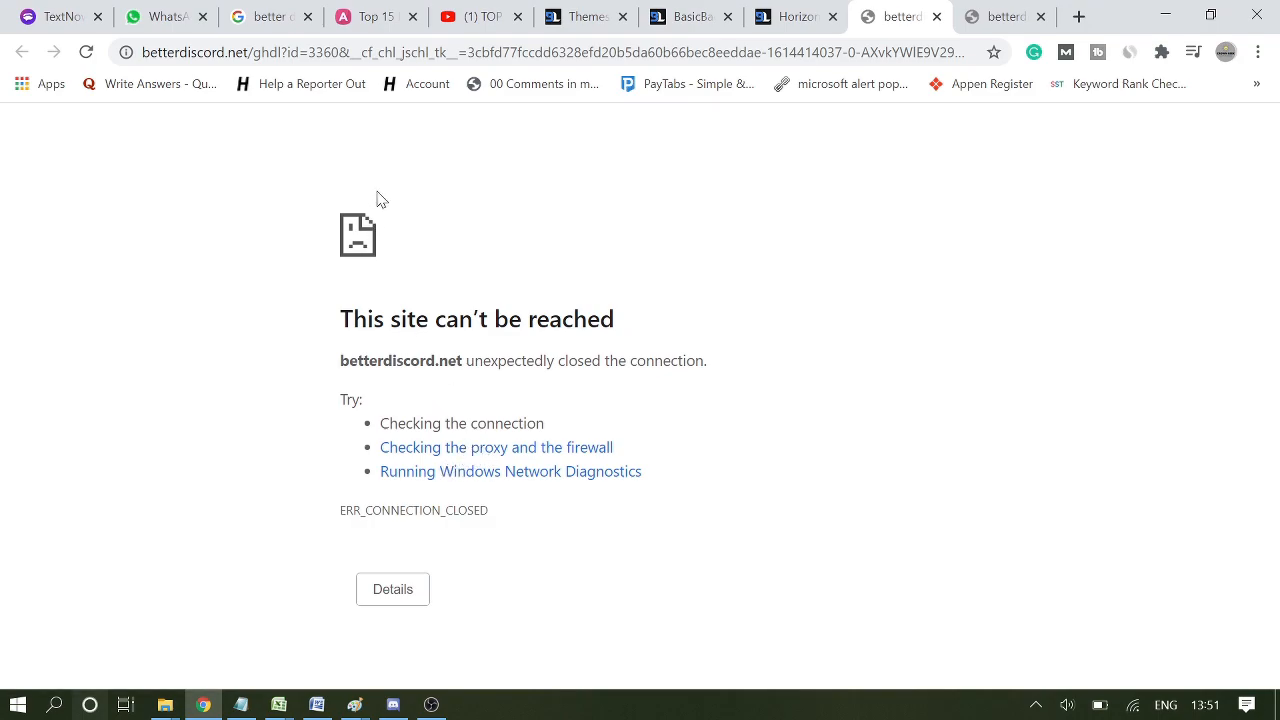
- Copy the theme page URL and start a new incognito Chrome window
{"action": "left_click", "coordinate": [787, 16]}
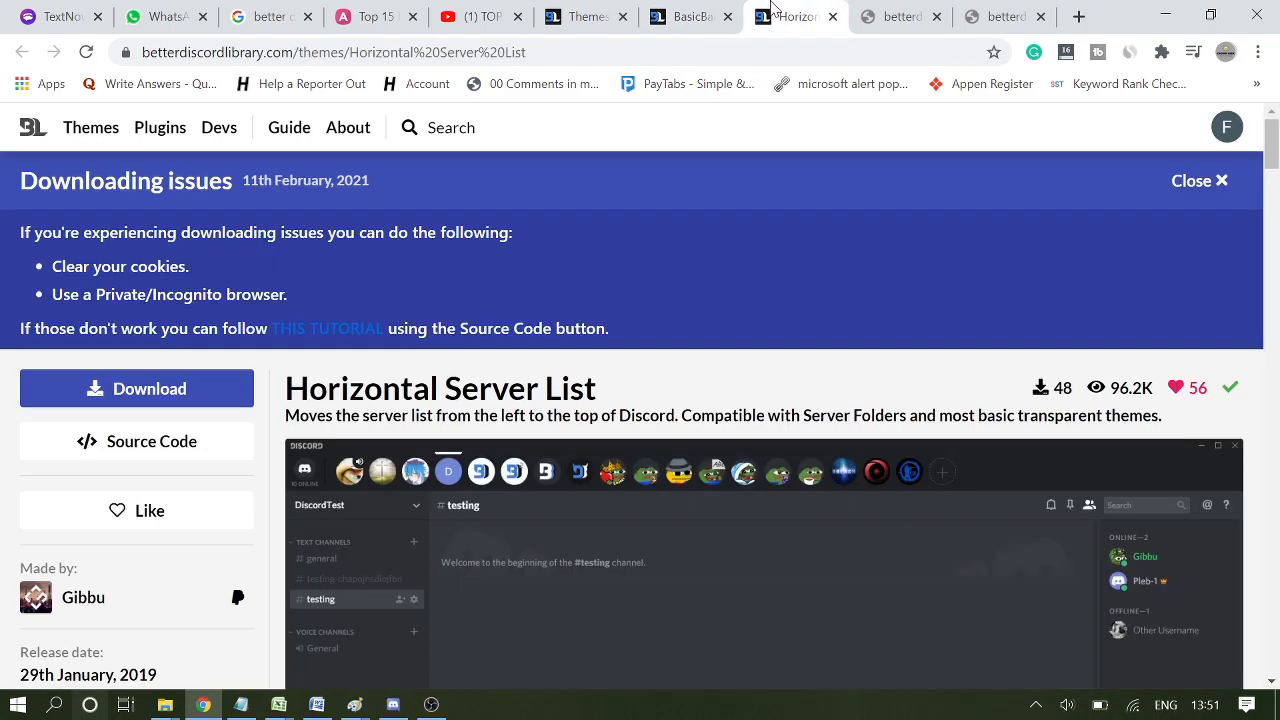
{"action": "key", "text": "ctrl+l"}
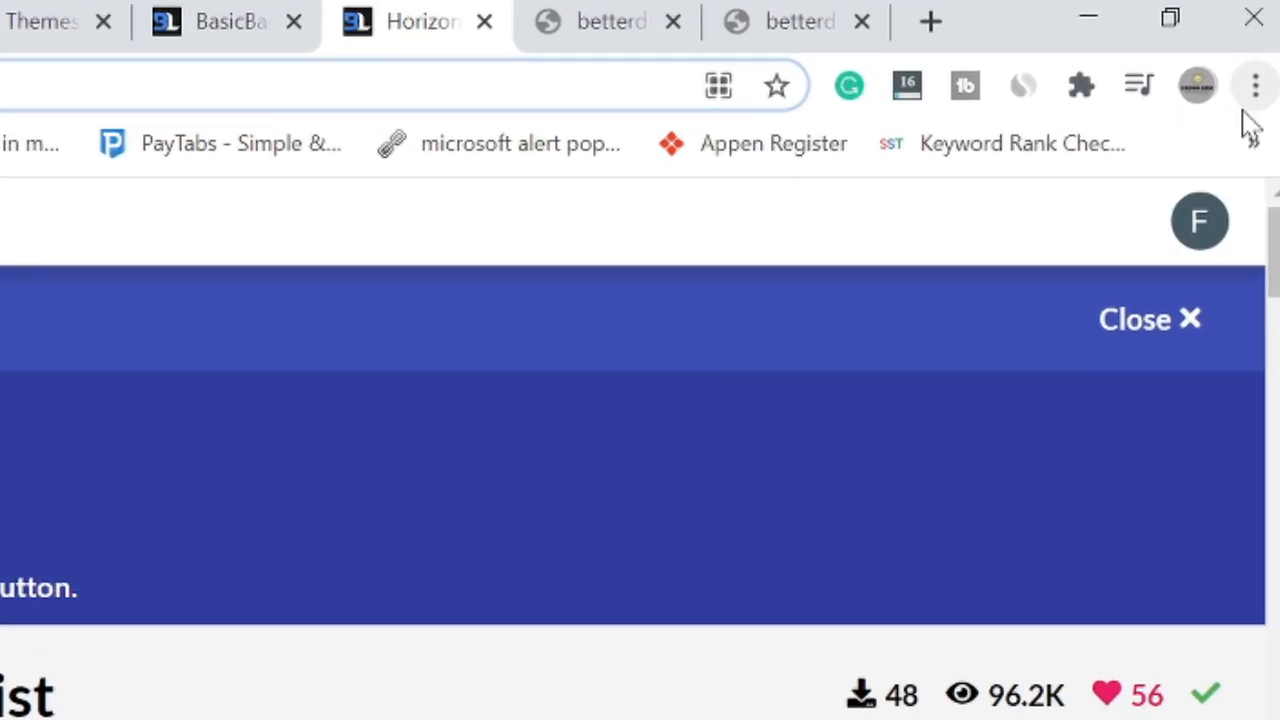
{"action": "left_click", "coordinate": [1255, 87]}
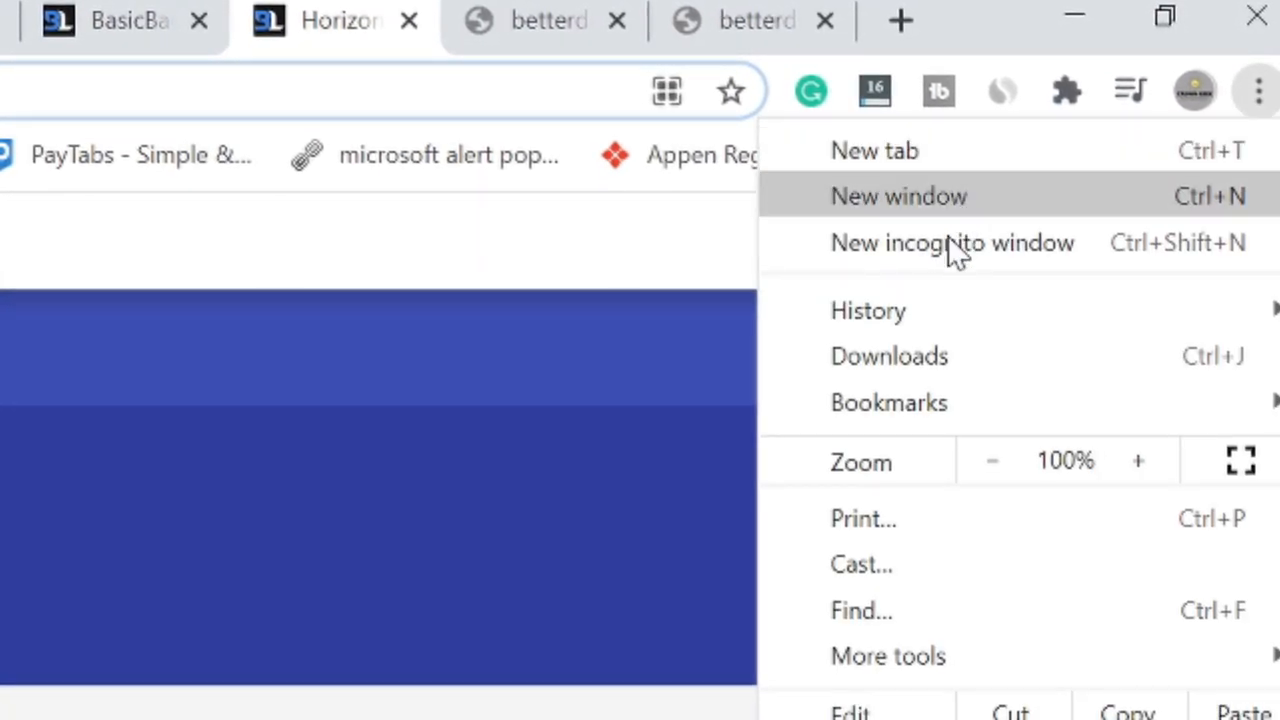
{"action": "left_click", "coordinate": [952, 243]}
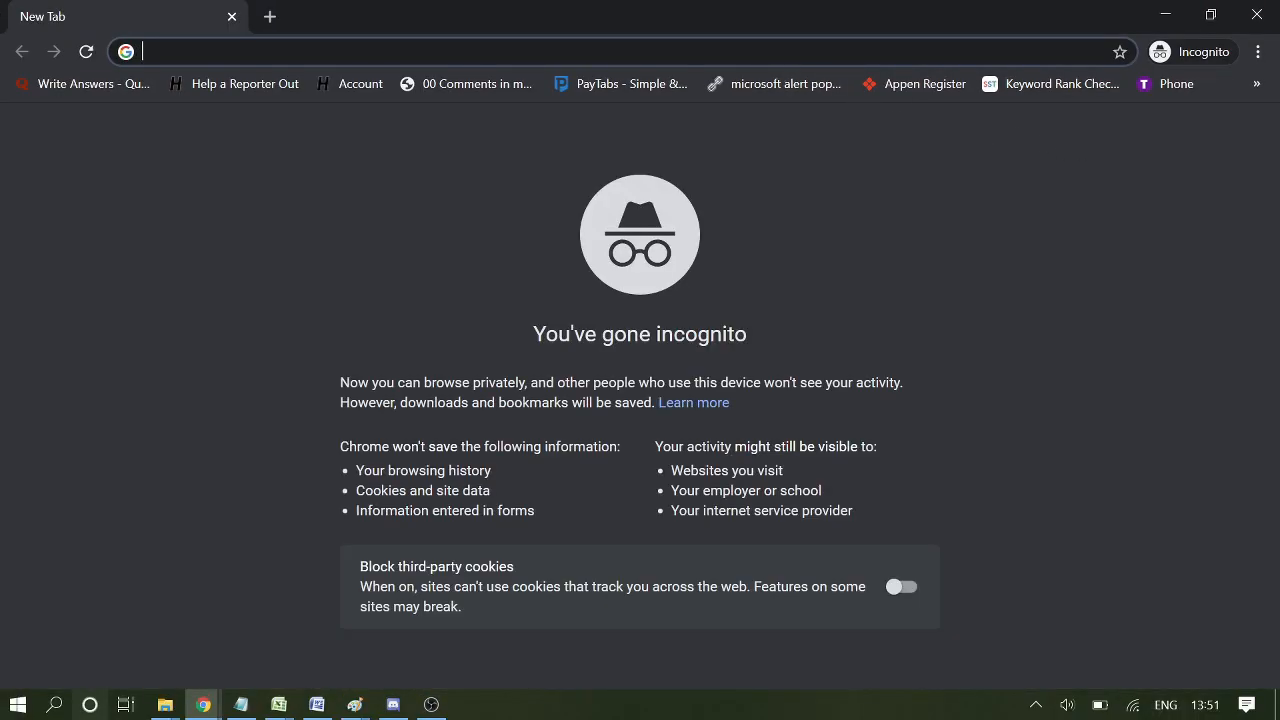
- Load the pasted theme page in incognito, download the .css file, and minimize the window
{"action": "type", "text": "https://betterdiscordlibrary.com/themes/Horizontal%20Server%20List"}
{"action": "key", "text": "Return"}
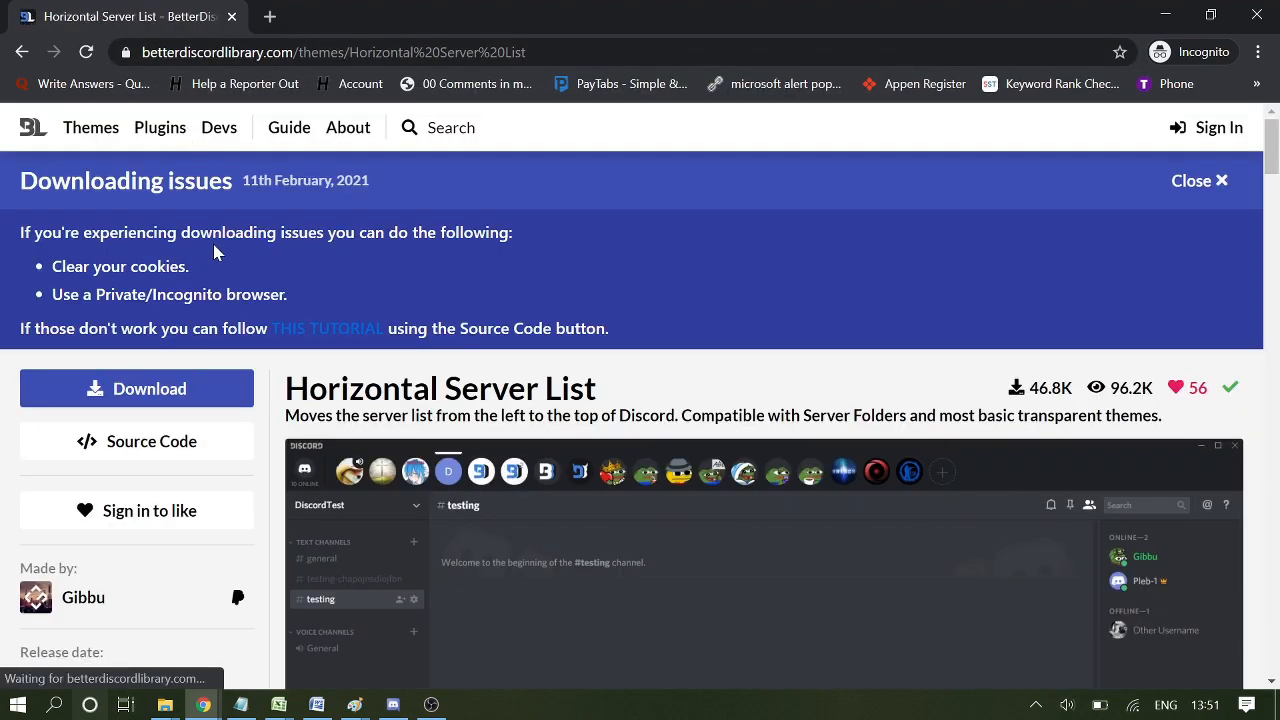
{"action": "left_click", "coordinate": [160, 388]}
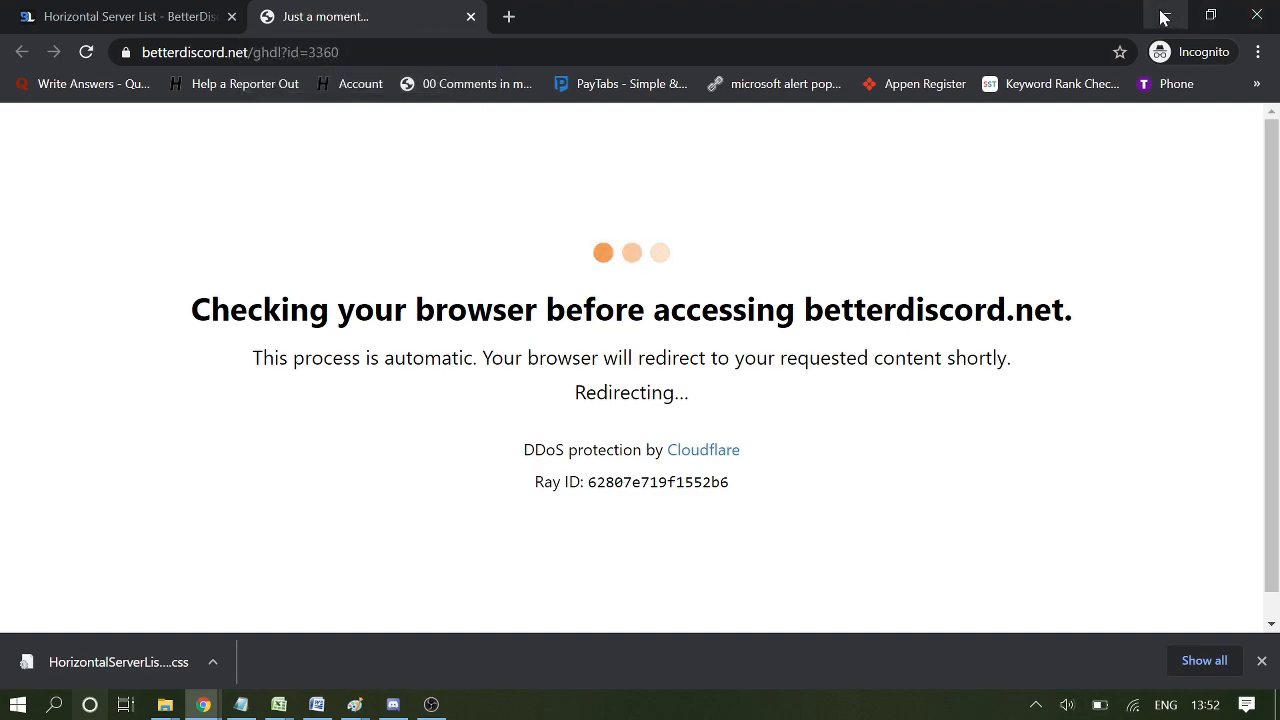
{"action": "left_click", "coordinate": [1163, 16]}
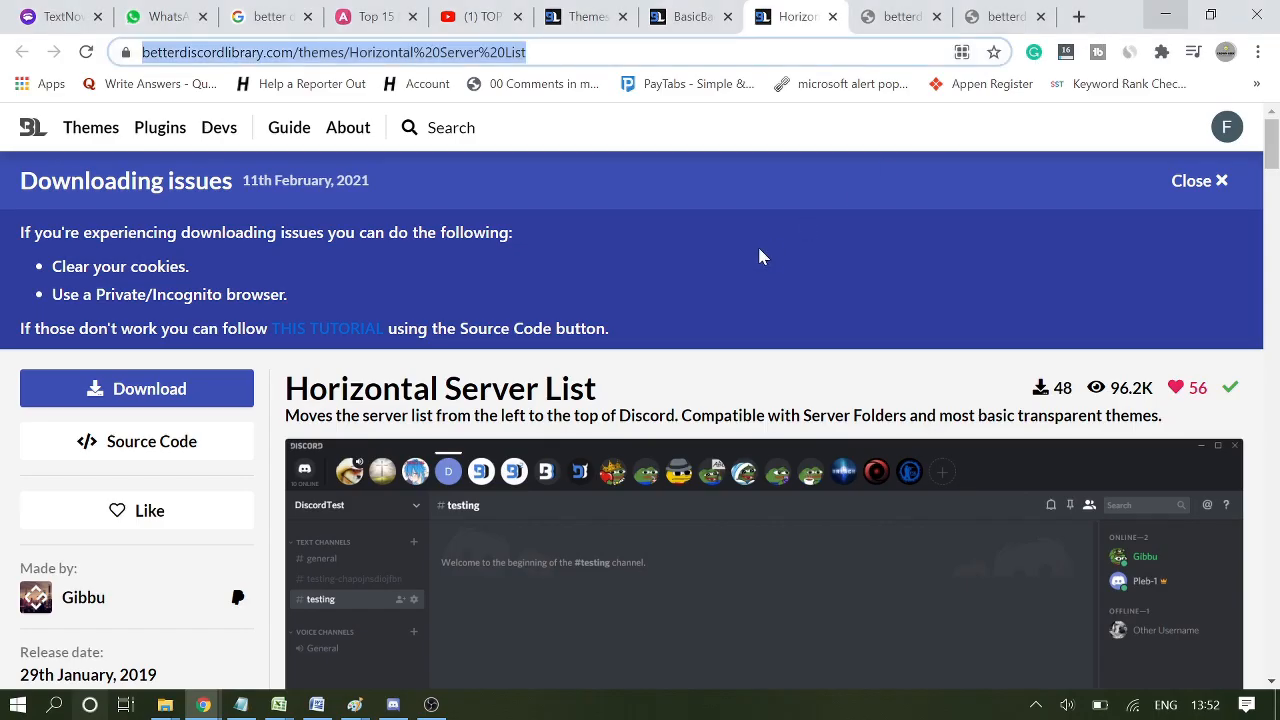
- Bring the themes folder and Downloads File Explorer windows to the front side by side
{"action": "left_click", "coordinate": [165, 705]}
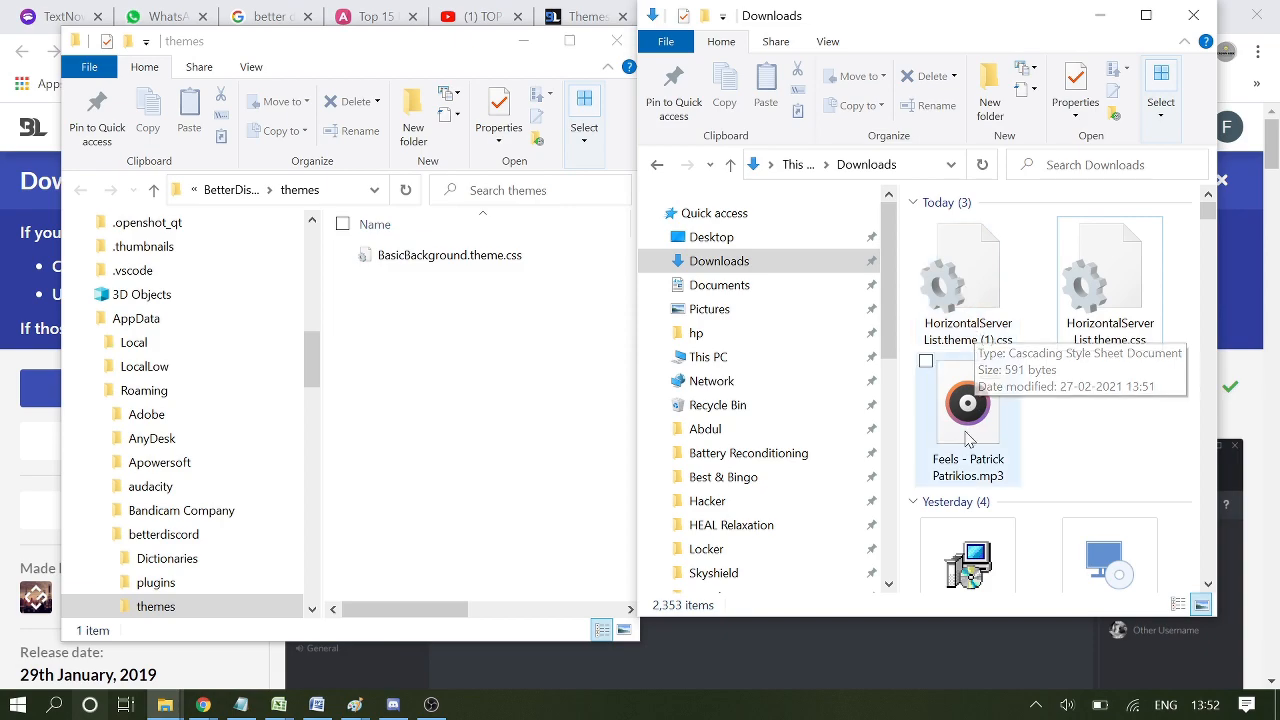
- Delete the duplicate HorizontalServerList.theme (1).css from Downloads, then focus the themes window
{"action": "left_click", "coordinate": [1135, 325]}
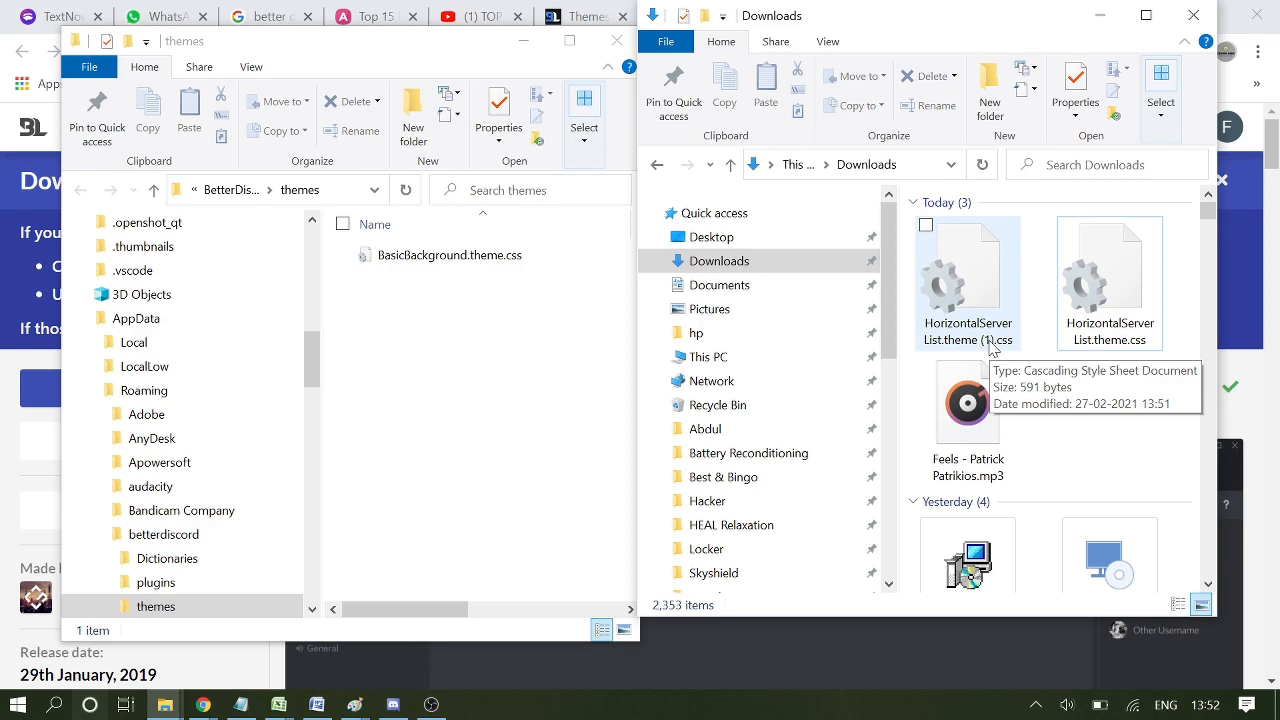
{"action": "left_click", "coordinate": [966, 291]}
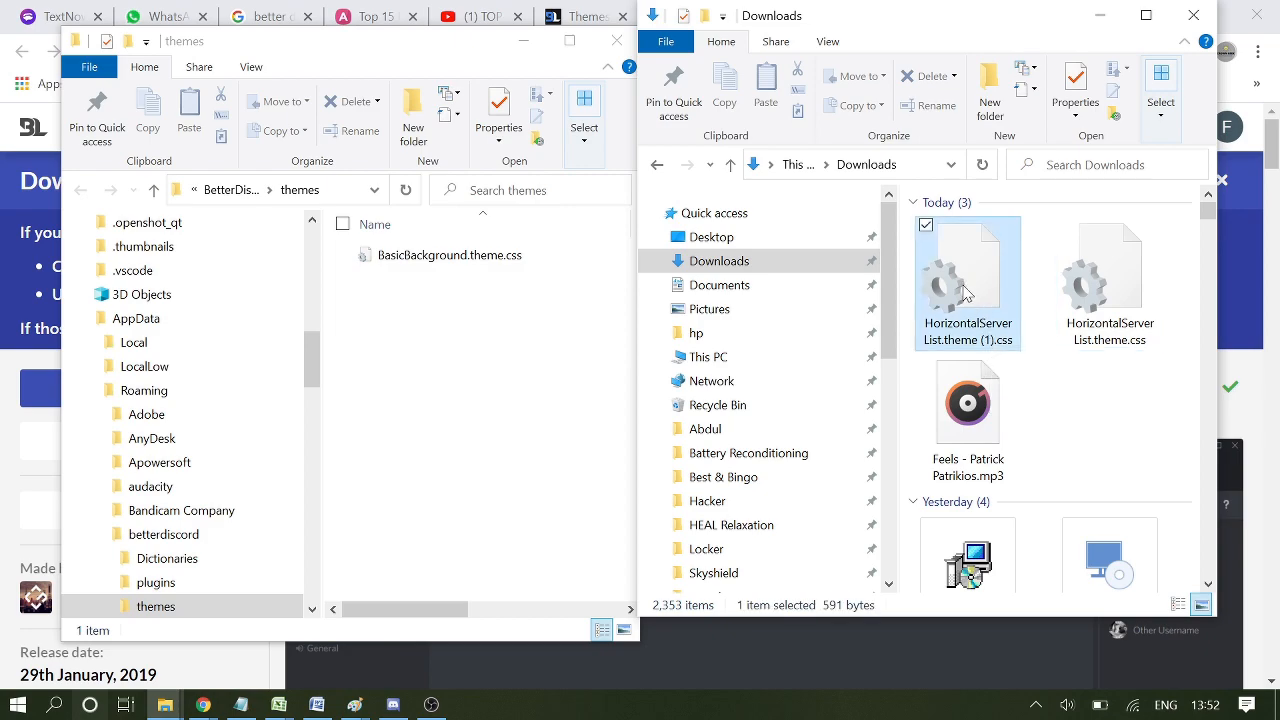
{"action": "right_click", "coordinate": [966, 291]}
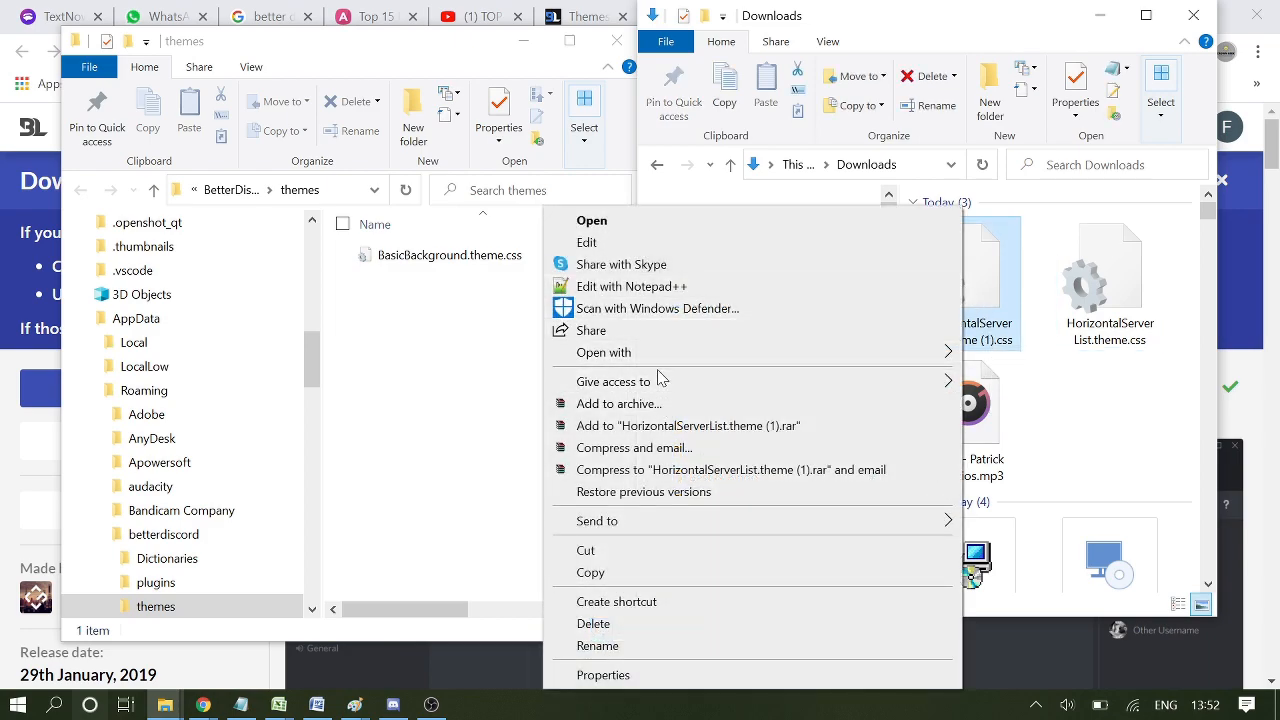
{"action": "left_click", "coordinate": [594, 623]}
{"action": "mouse_move", "coordinate": [968, 283]}
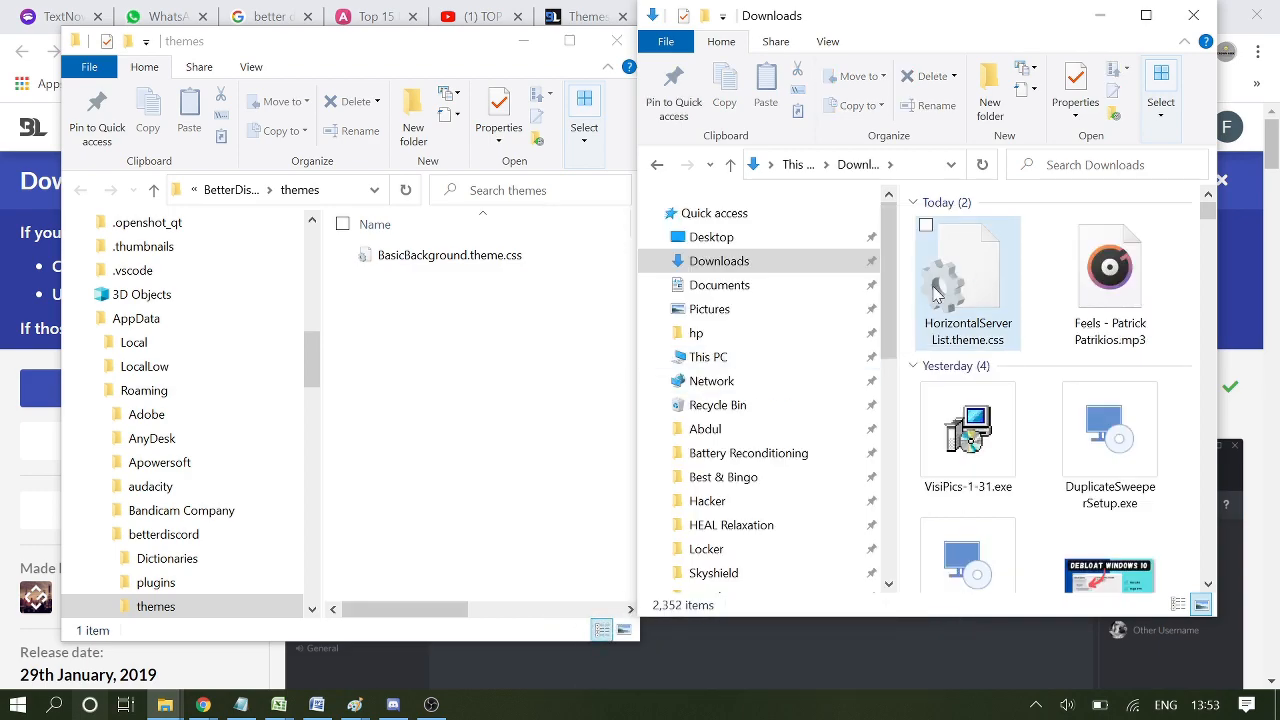
{"action": "left_click", "coordinate": [408, 382]}
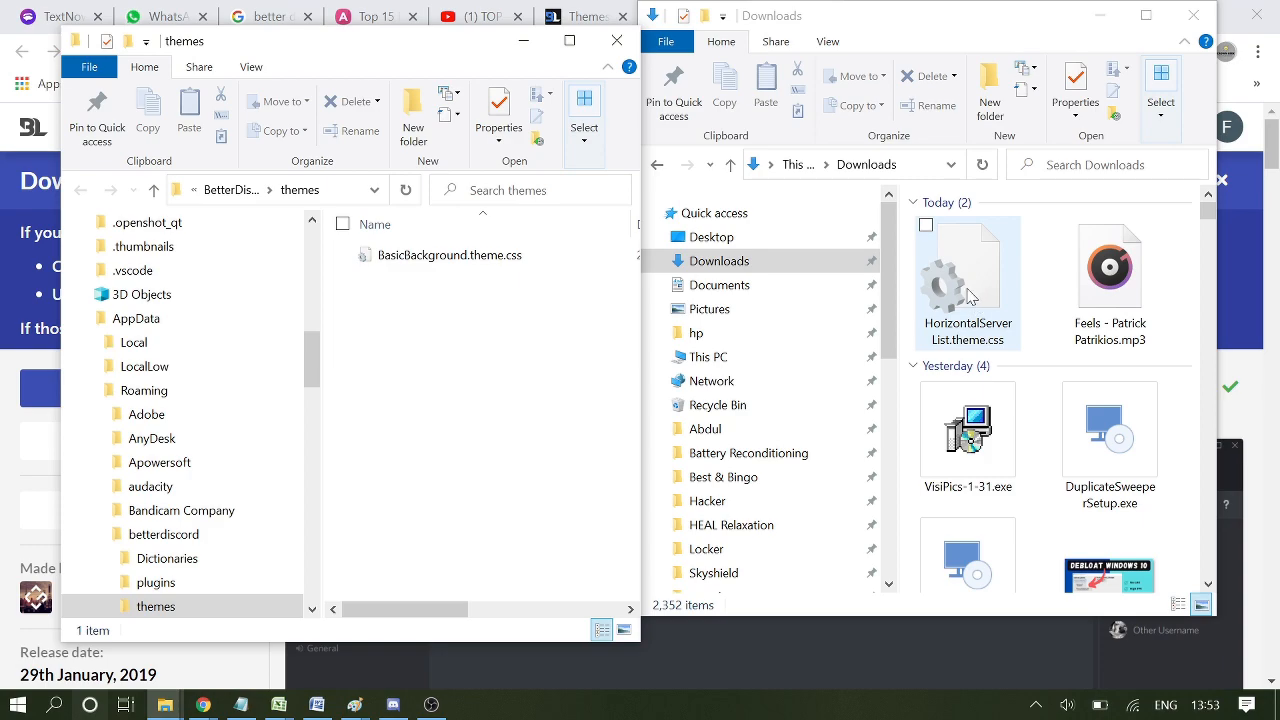
- Drag HorizontalServerList.theme.css from Downloads and drop it into the BetterDiscord themes folder
{"action": "left_click_drag", "start_coordinate": [975, 300], "coordinate": [432, 362]}
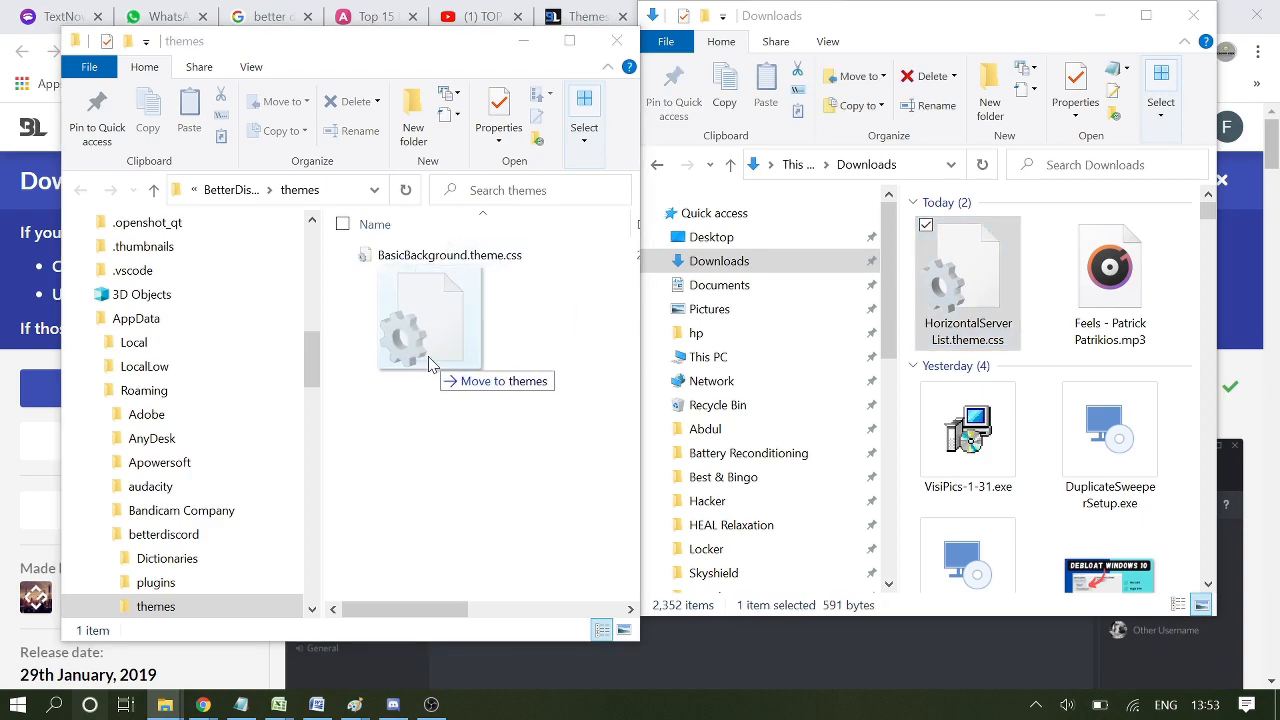
{"action": "left_click_drag", "start_coordinate": [432, 362], "coordinate": [432, 362]}
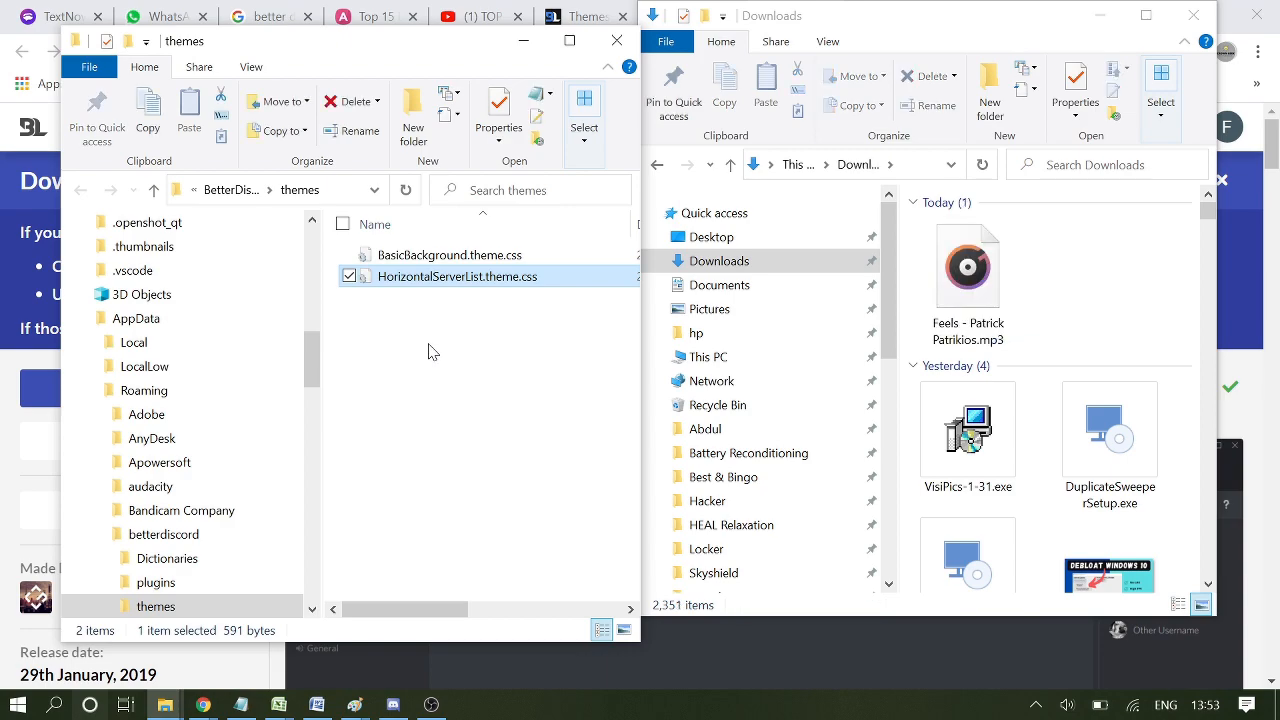